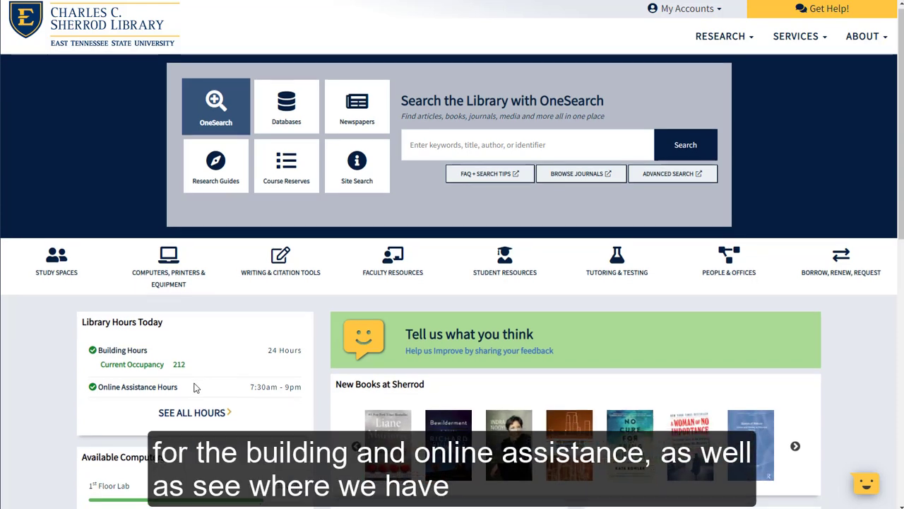
Step: Browse the library website, including the Student Resources page and the library account options
{"action": "scroll", "coordinate": [194, 387], "scroll_direction": "down", "scroll_amount": 2}
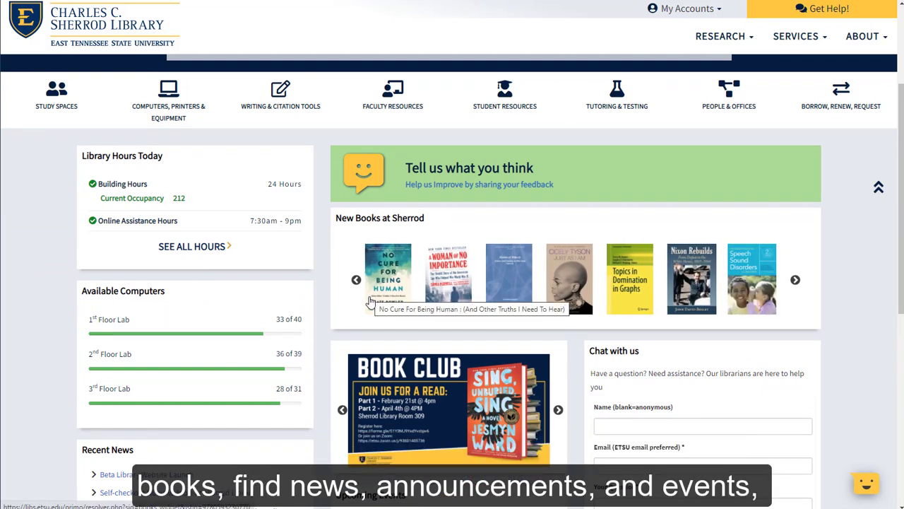
{"action": "scroll", "coordinate": [381, 321], "scroll_direction": "down", "scroll_amount": 2}
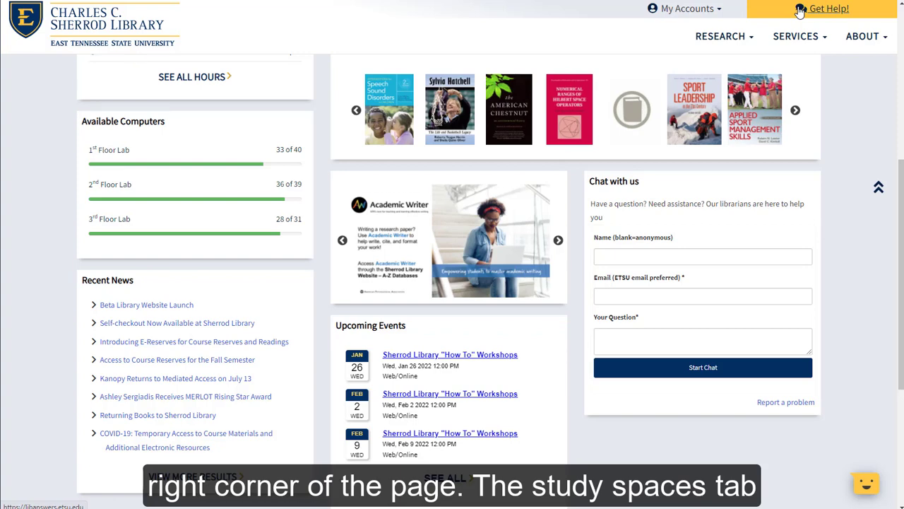
{"action": "scroll", "coordinate": [283, 156], "scroll_direction": "up", "scroll_amount": 3}
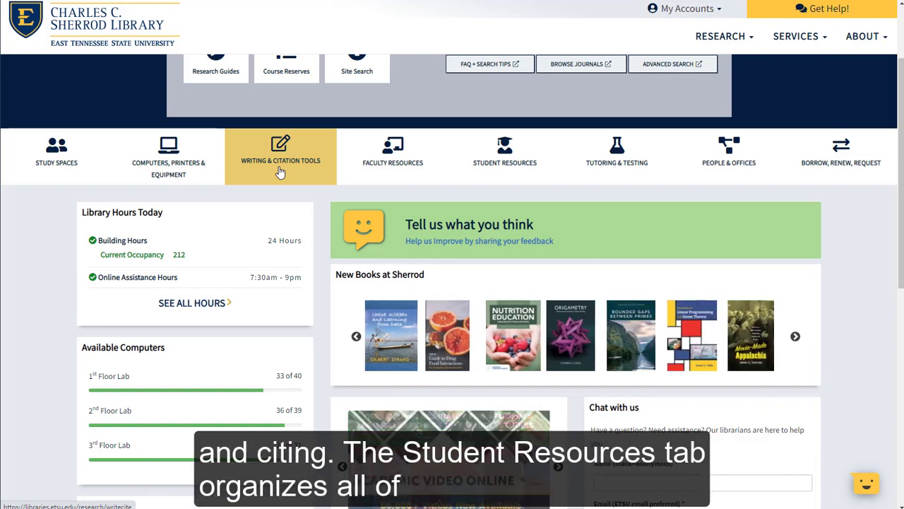
{"action": "left_click", "coordinate": [488, 182]}
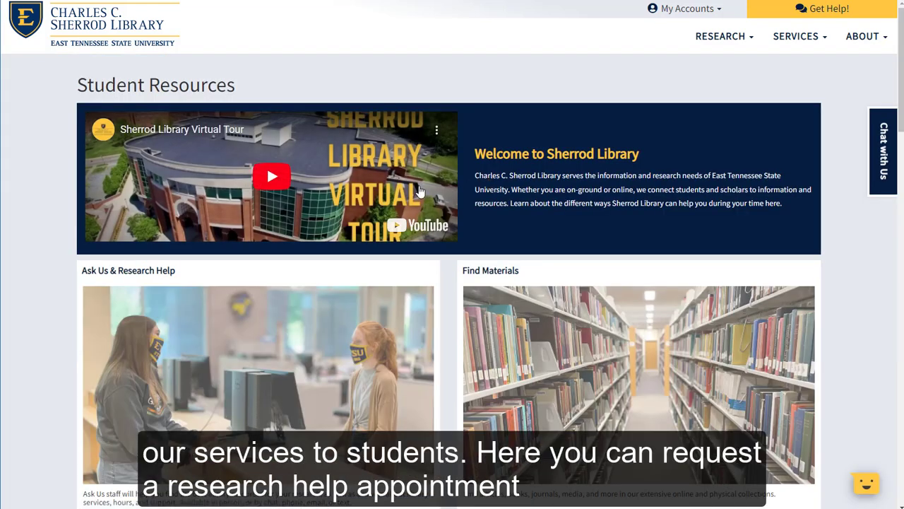
{"action": "scroll", "coordinate": [420, 190], "scroll_direction": "down", "scroll_amount": 3}
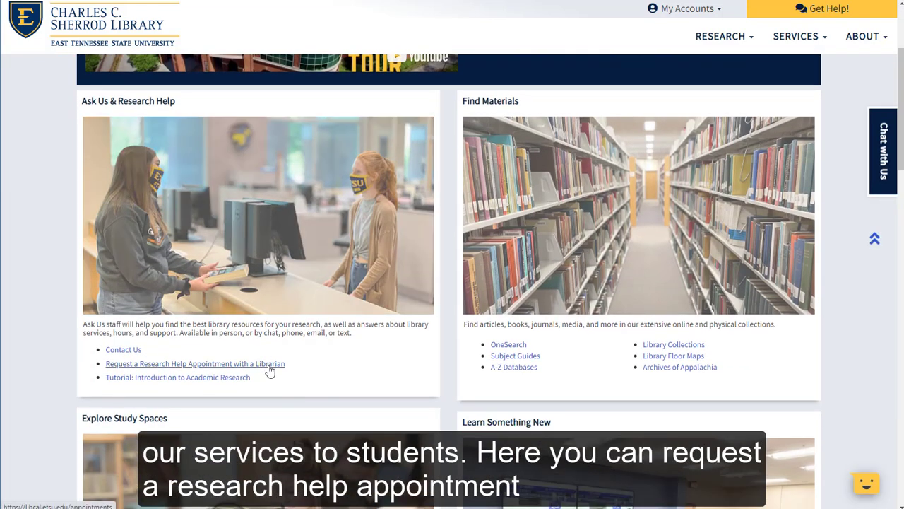
{"action": "scroll", "coordinate": [357, 365], "scroll_direction": "down", "scroll_amount": 12}
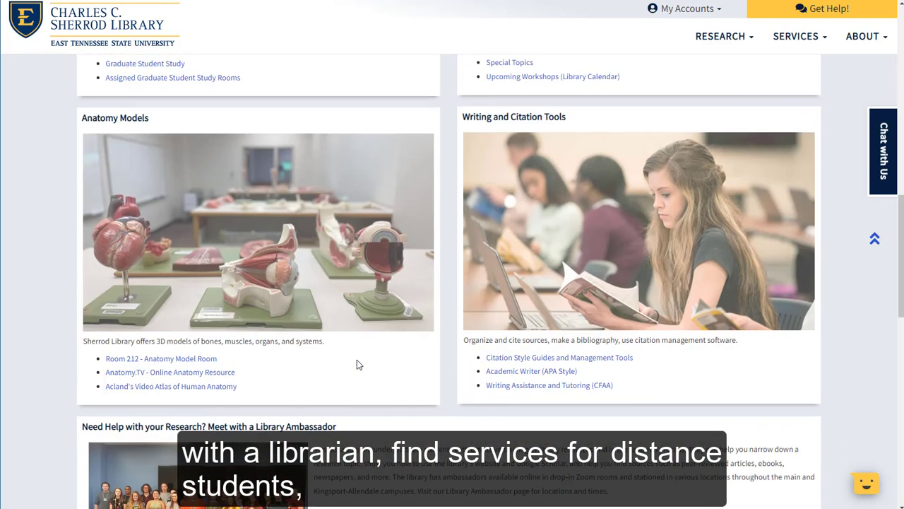
{"action": "scroll", "coordinate": [357, 365], "scroll_direction": "down", "scroll_amount": 2}
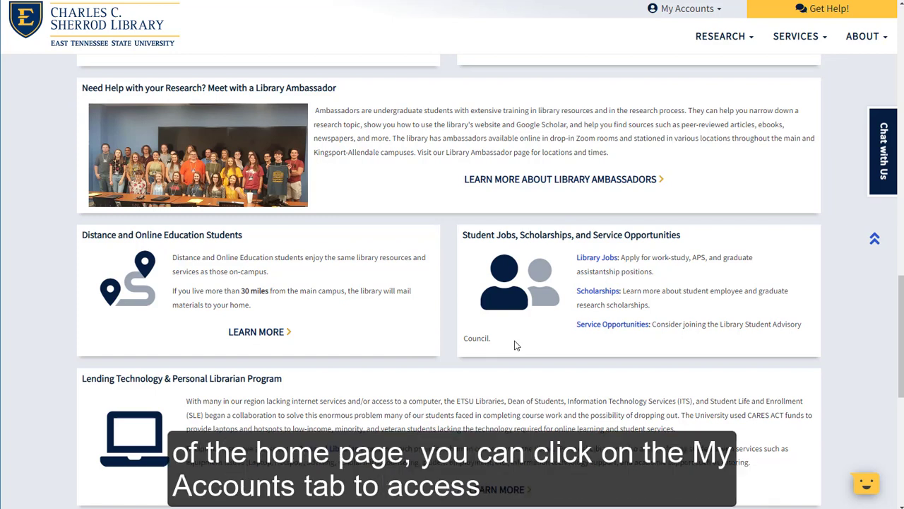
{"action": "left_click", "coordinate": [697, 10]}
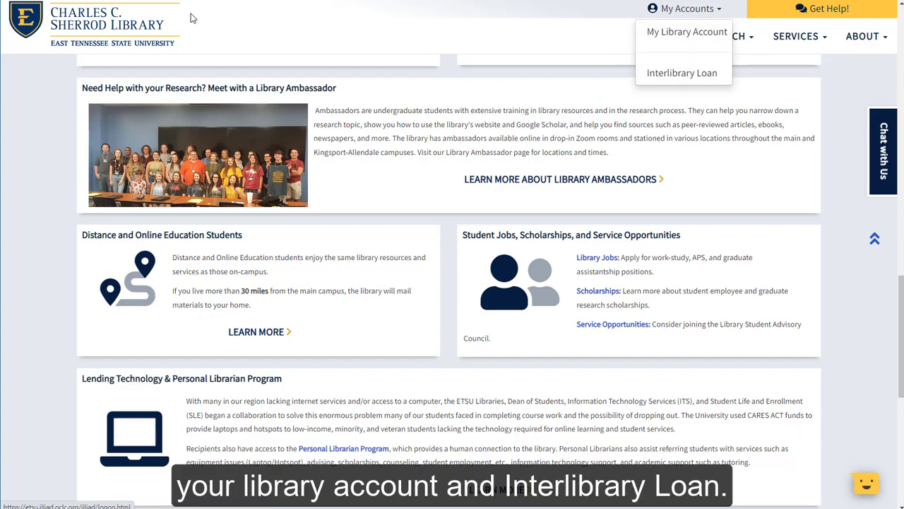
Step: From the library home page, run a OneSearch for 'nutrition AND elderly' (279,123 results)
{"action": "left_click", "coordinate": [164, 26]}
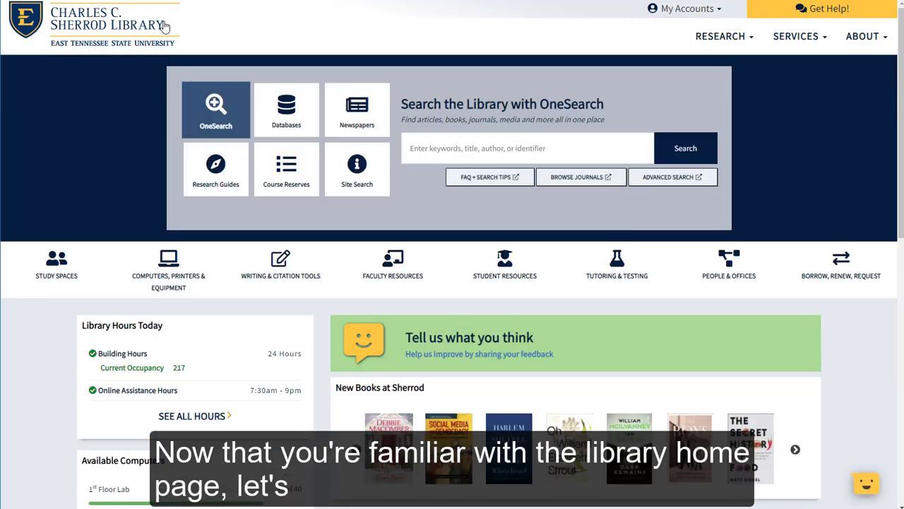
{"action": "left_click", "coordinate": [485, 155]}
{"action": "type", "text": "nut"}
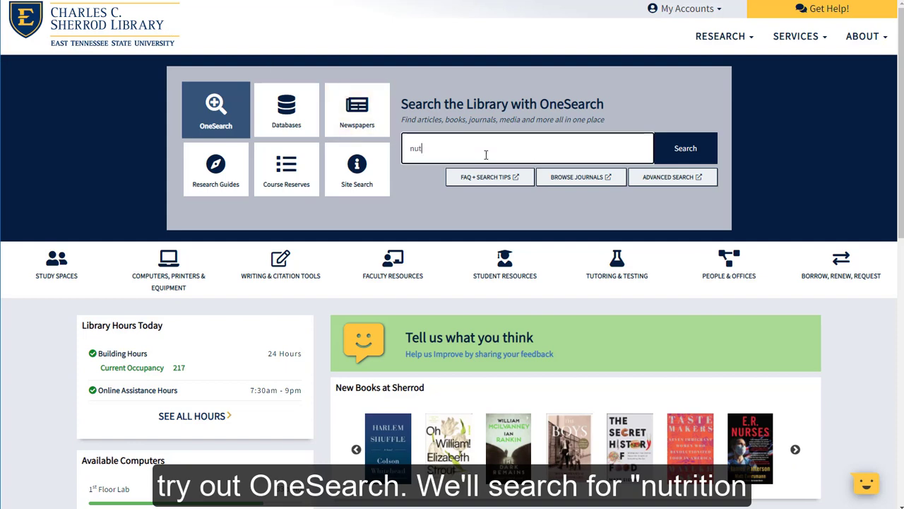
{"action": "type", "text": "rition AND elderly"}
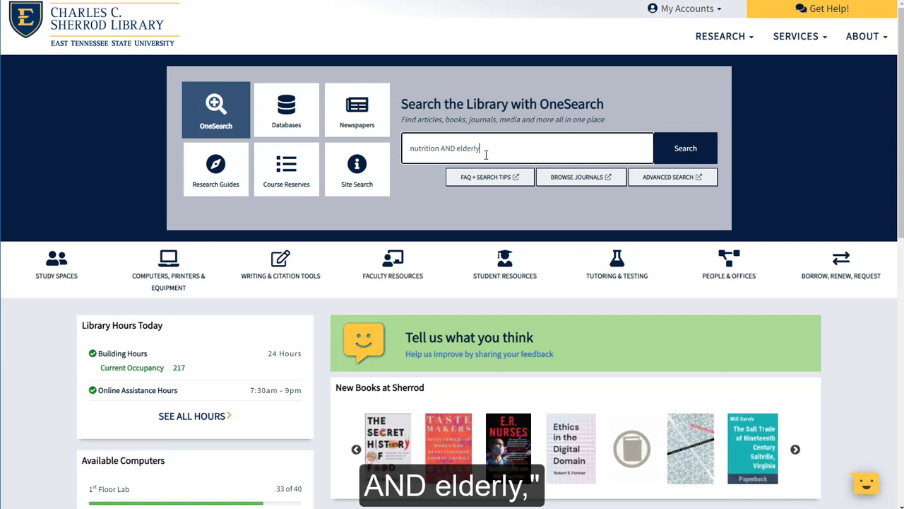
{"action": "key", "text": "Return"}
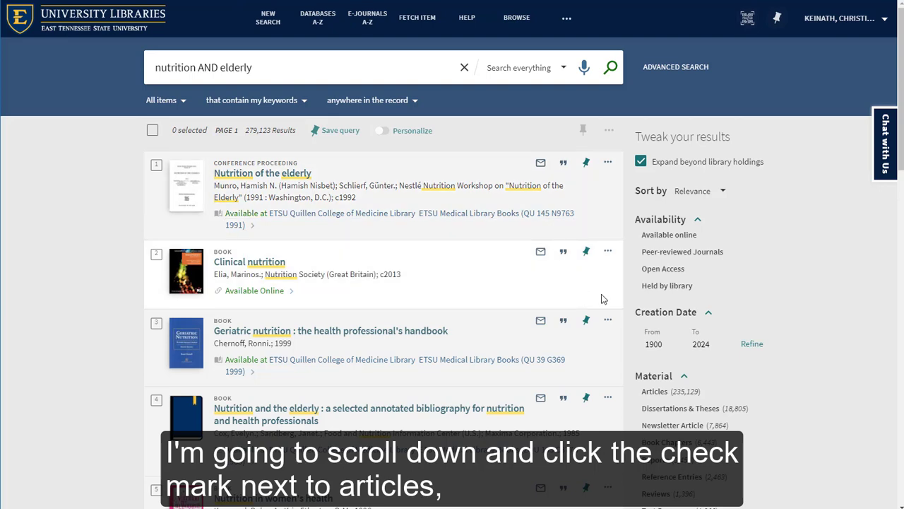
Step: Limit the 'nutrition AND elderly' results to Articles only, leaving 235,128 results
{"action": "left_click", "coordinate": [631, 394]}
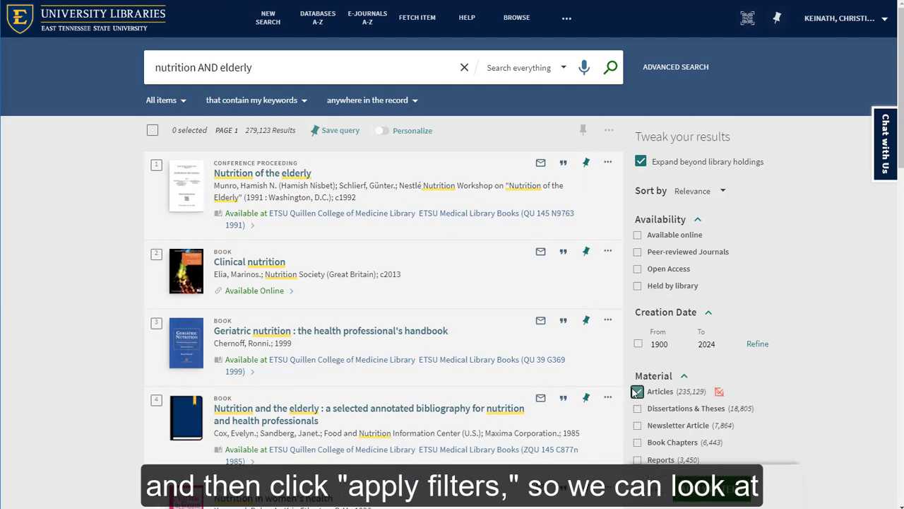
{"action": "left_click", "coordinate": [714, 486]}
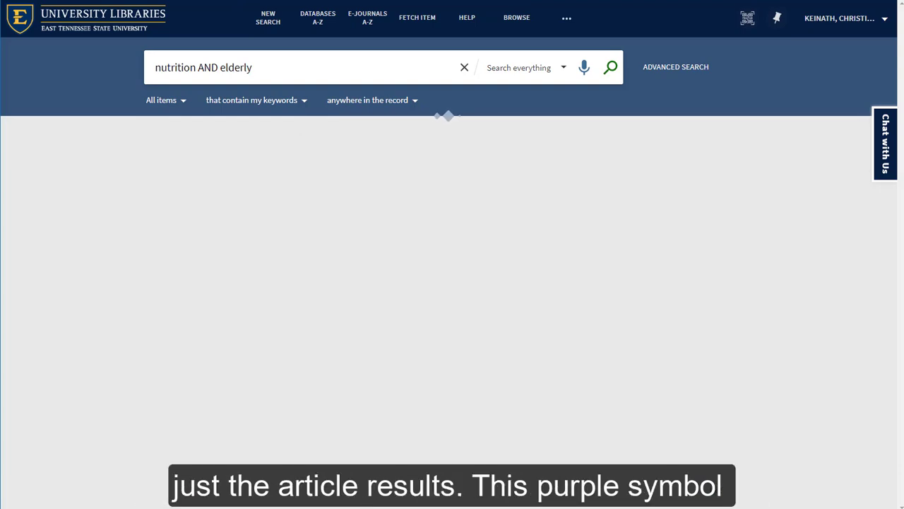
{"action": "mouse_move", "coordinate": [228, 236]}
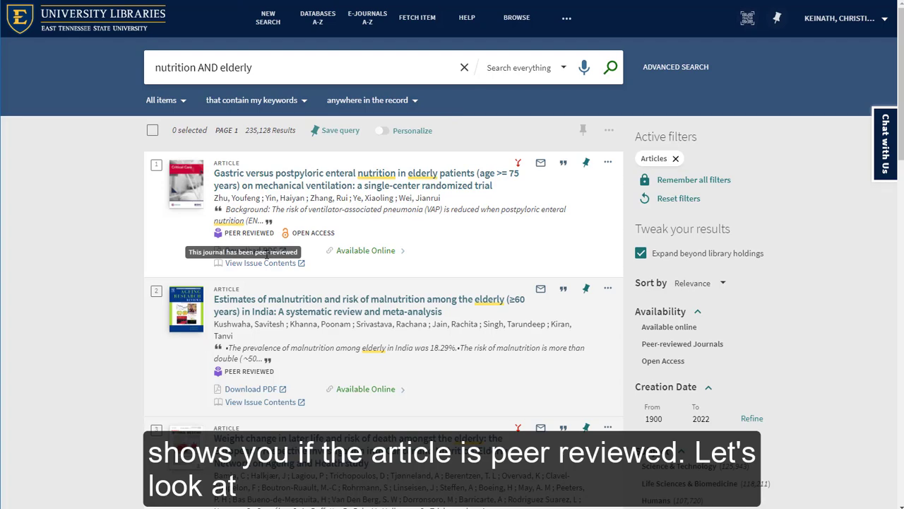
Step: Open the elderly malnutrition in India meta-analysis record and review its Links and Details sections
{"action": "left_click", "coordinate": [289, 315]}
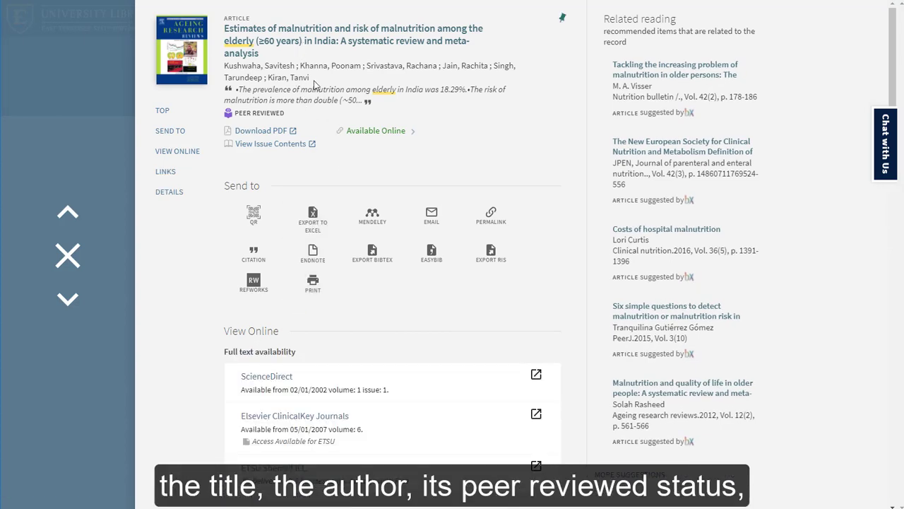
{"action": "mouse_move", "coordinate": [271, 115]}
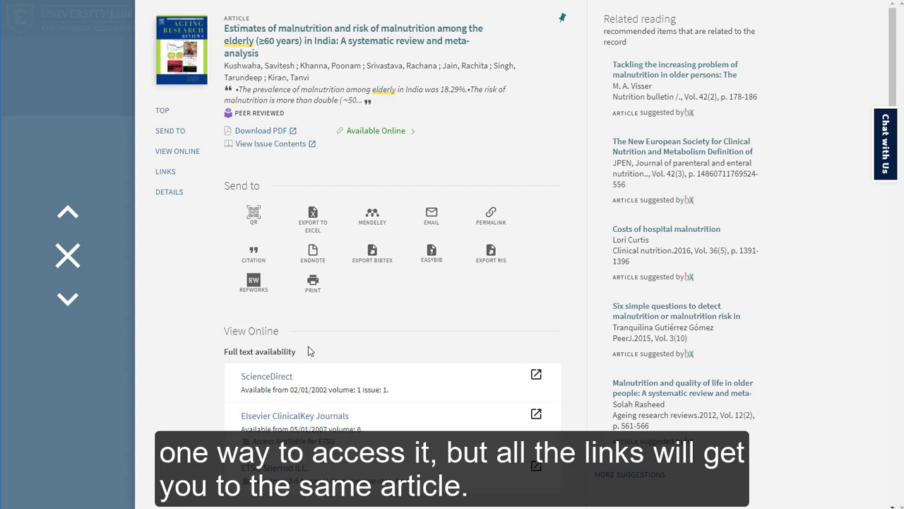
{"action": "scroll", "coordinate": [382, 350], "scroll_direction": "down", "scroll_amount": 5}
{"action": "scroll", "coordinate": [382, 349], "scroll_direction": "down", "scroll_amount": 2}
{"action": "scroll", "coordinate": [382, 355], "scroll_direction": "down", "scroll_amount": 2}
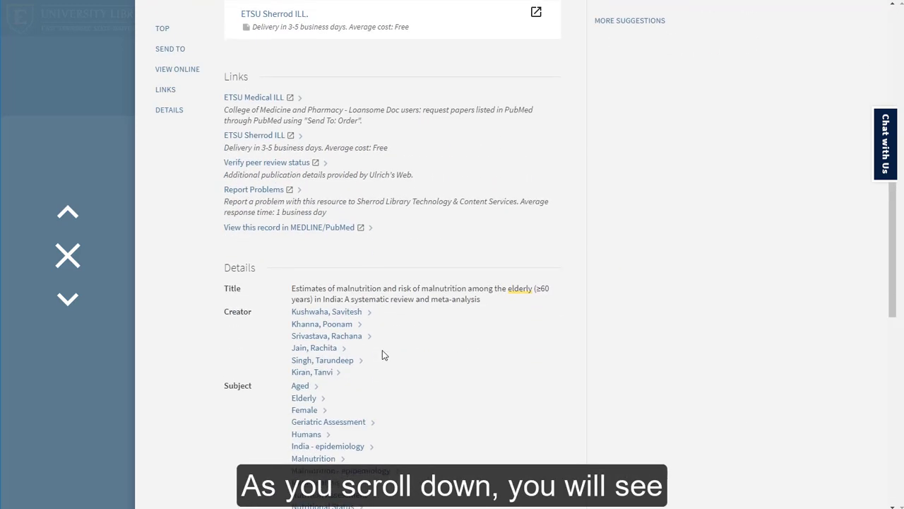
{"action": "scroll", "coordinate": [382, 349], "scroll_direction": "down", "scroll_amount": 2}
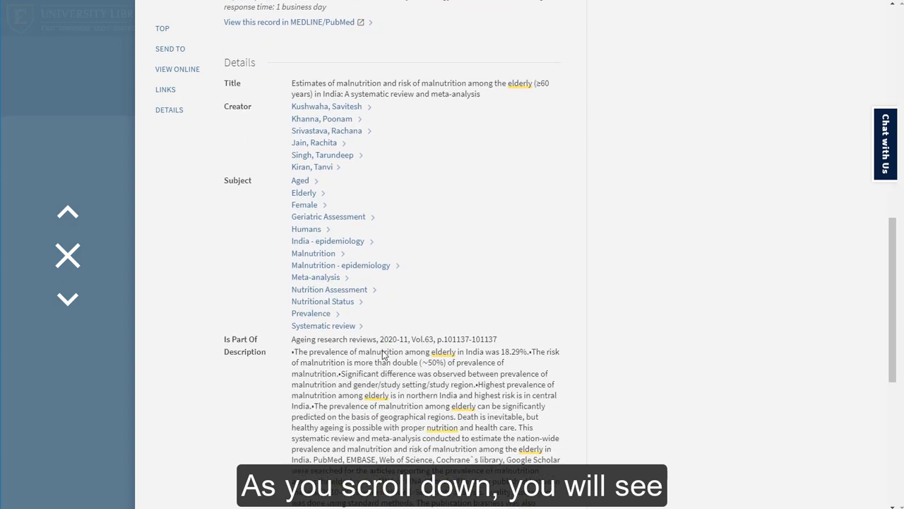
{"action": "scroll", "coordinate": [382, 354], "scroll_direction": "down", "scroll_amount": 1}
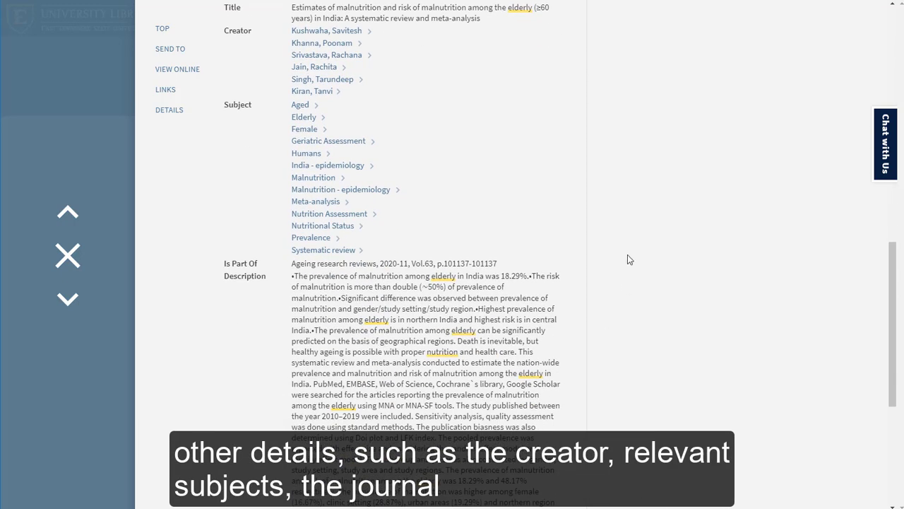
{"action": "scroll", "coordinate": [627, 233], "scroll_direction": "down", "scroll_amount": 5}
{"action": "scroll", "coordinate": [627, 233], "scroll_direction": "up", "scroll_amount": 15}
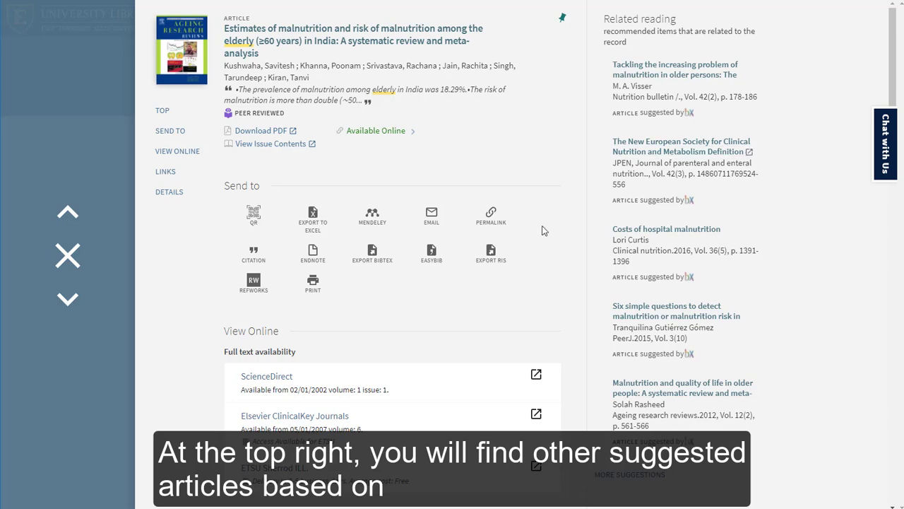
Step: Copy the article's APA (7th edition) citation to the clipboard and close the record
{"action": "left_click", "coordinate": [268, 264]}
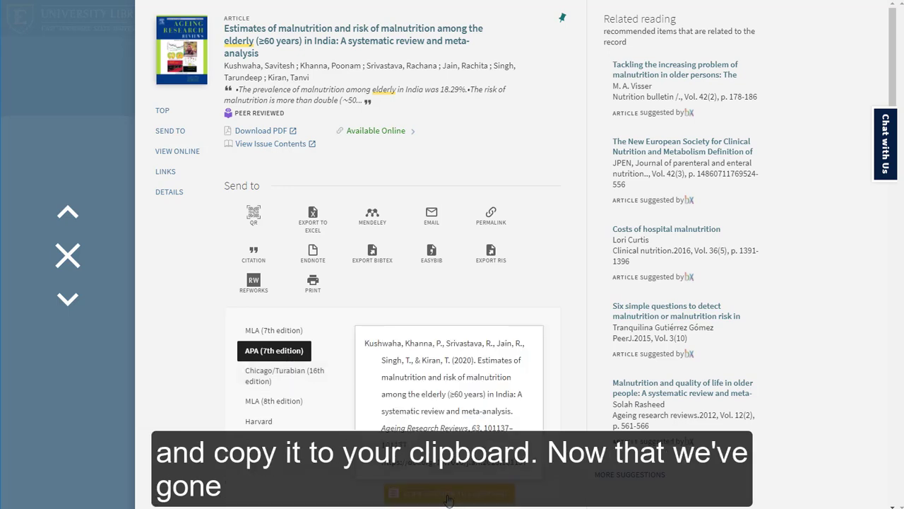
{"action": "left_click", "coordinate": [491, 486]}
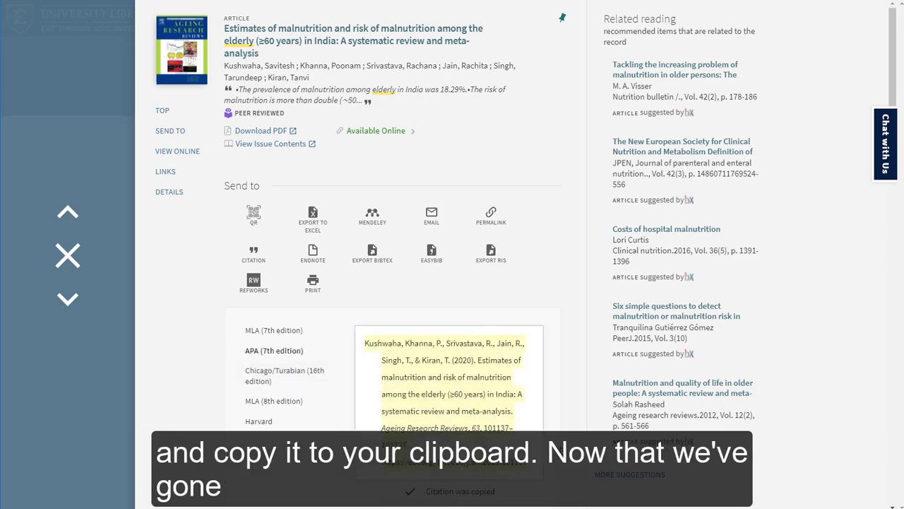
{"action": "left_click", "coordinate": [68, 256]}
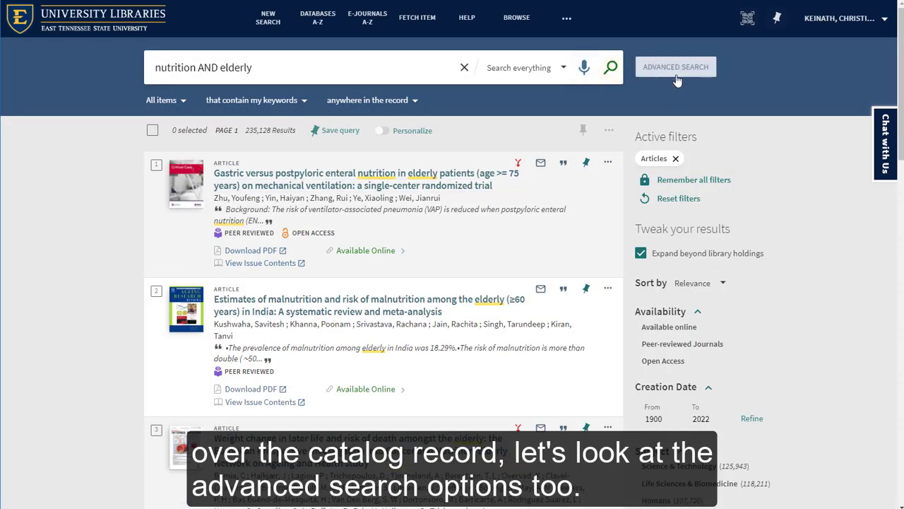
Step: In advanced search, enter 'elderly OR aged OR geriatric' on line one and 'nutrition' on line two
{"action": "left_click", "coordinate": [676, 68]}
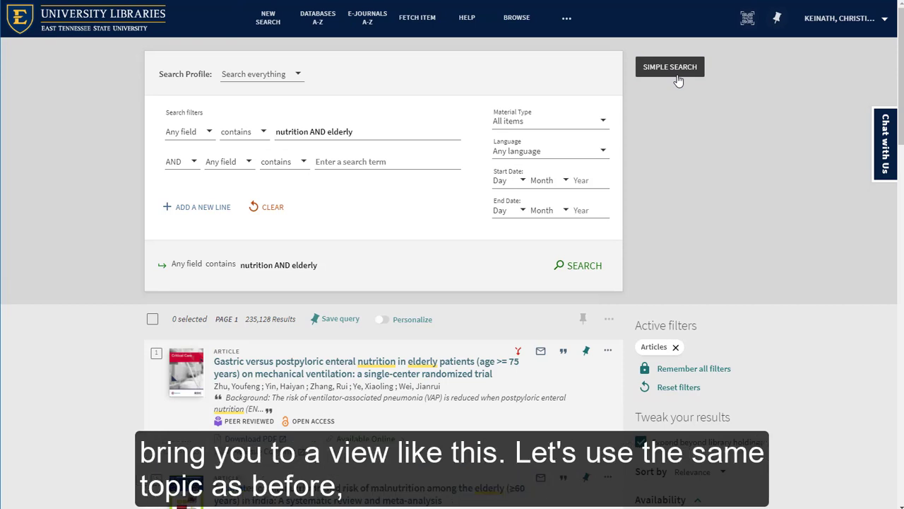
{"action": "triple_click", "coordinate": [376, 131]}
{"action": "type", "text": "elderly OR aged OR geriatric"}
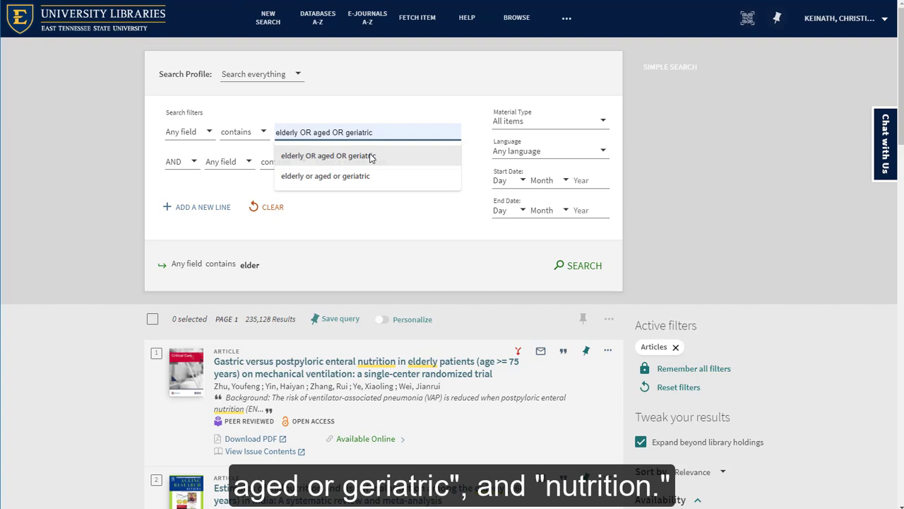
{"action": "left_click", "coordinate": [368, 155]}
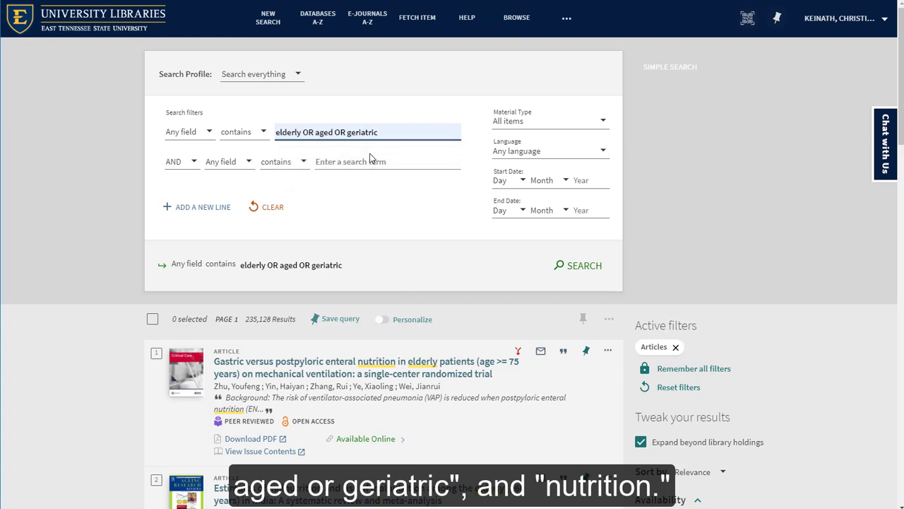
{"action": "left_click", "coordinate": [369, 161]}
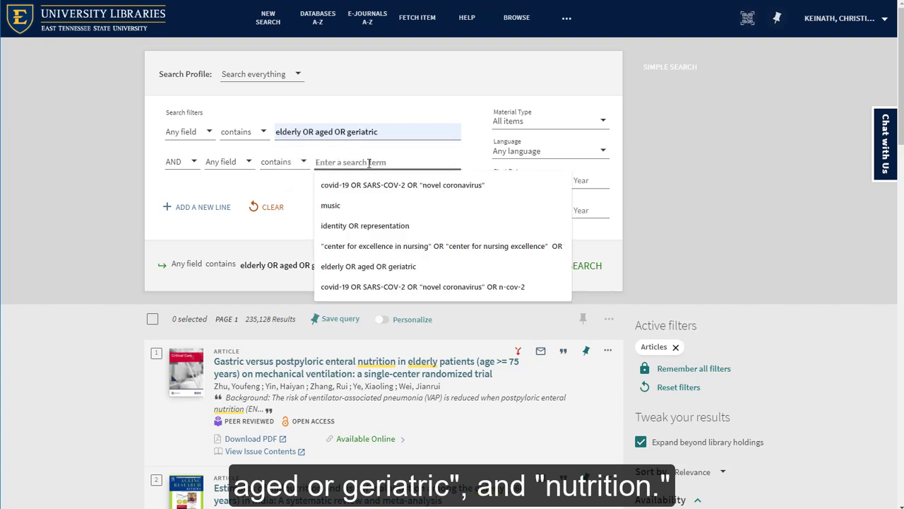
{"action": "type", "text": "nutrition"}
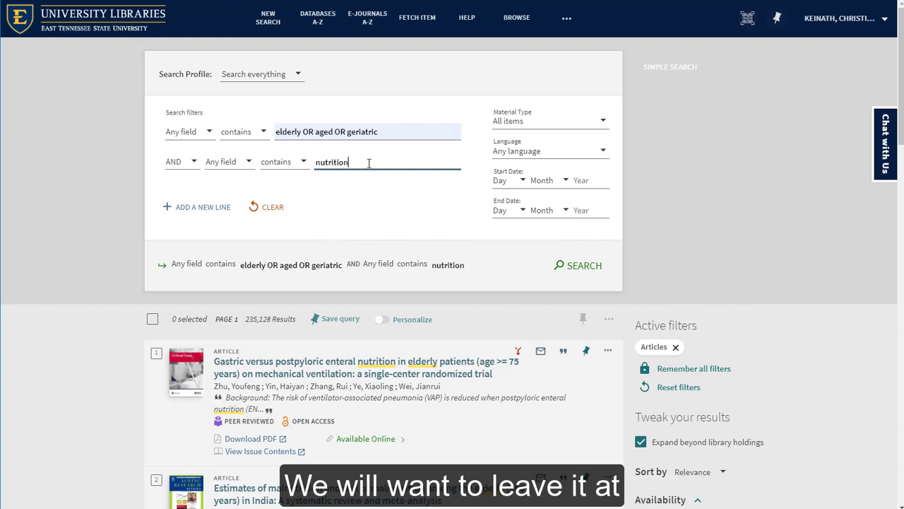
{"action": "left_click", "coordinate": [379, 198]}
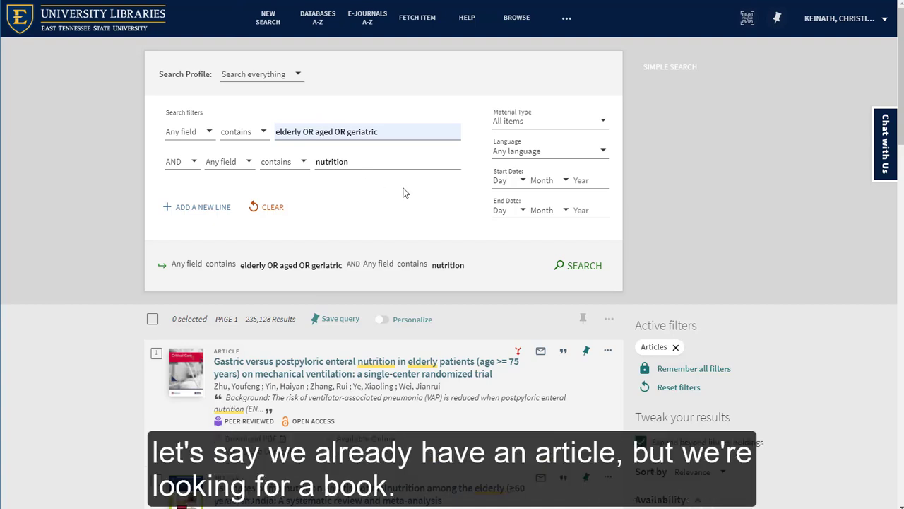
Step: Restrict the advanced search to Books & E-Books from 2017 to 2022 and run it
{"action": "left_click", "coordinate": [517, 121]}
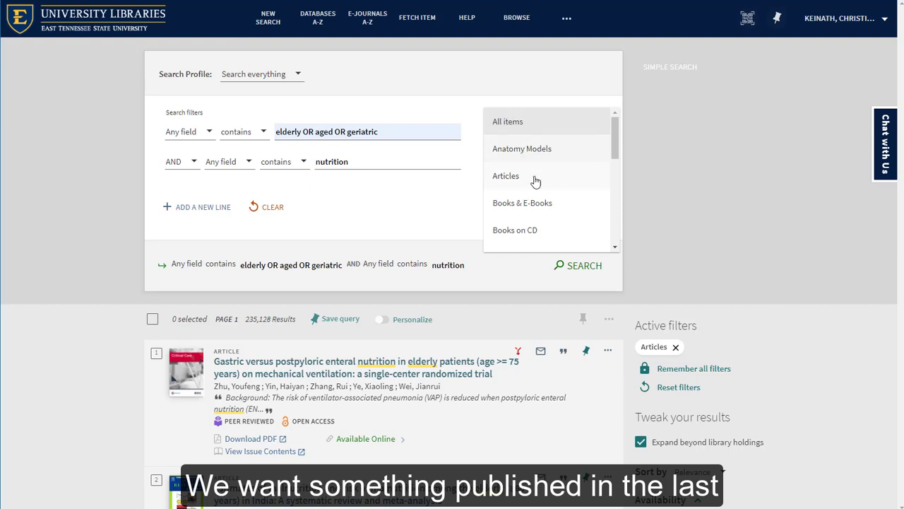
{"action": "left_click", "coordinate": [534, 202]}
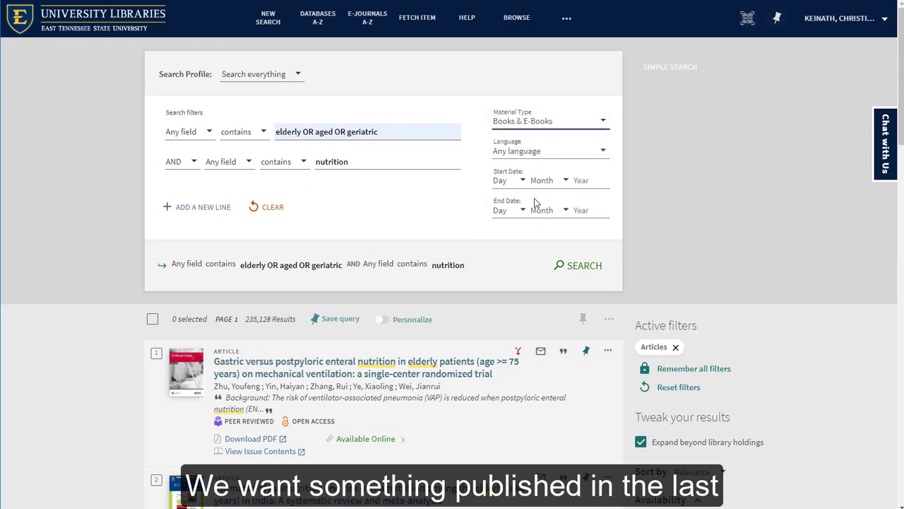
{"action": "left_click", "coordinate": [581, 180]}
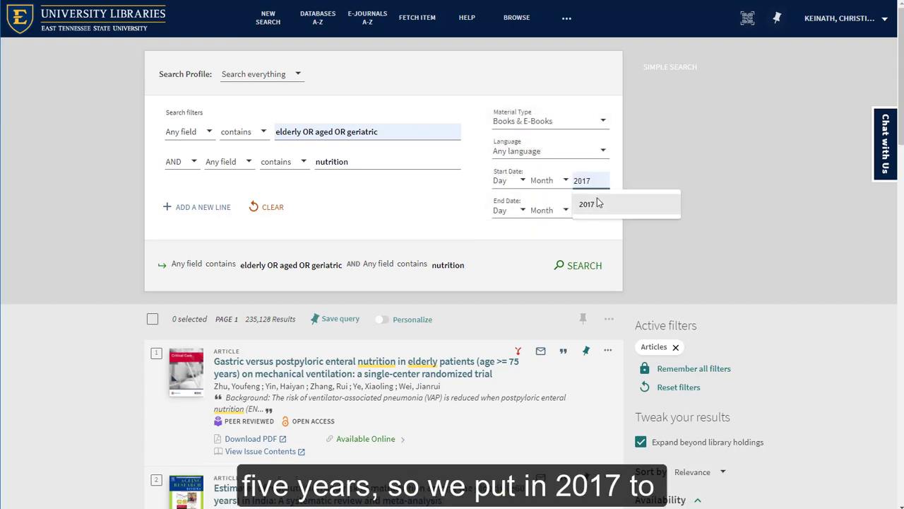
{"action": "left_click", "coordinate": [597, 202]}
{"action": "left_click", "coordinate": [588, 210]}
{"action": "left_click", "coordinate": [592, 234]}
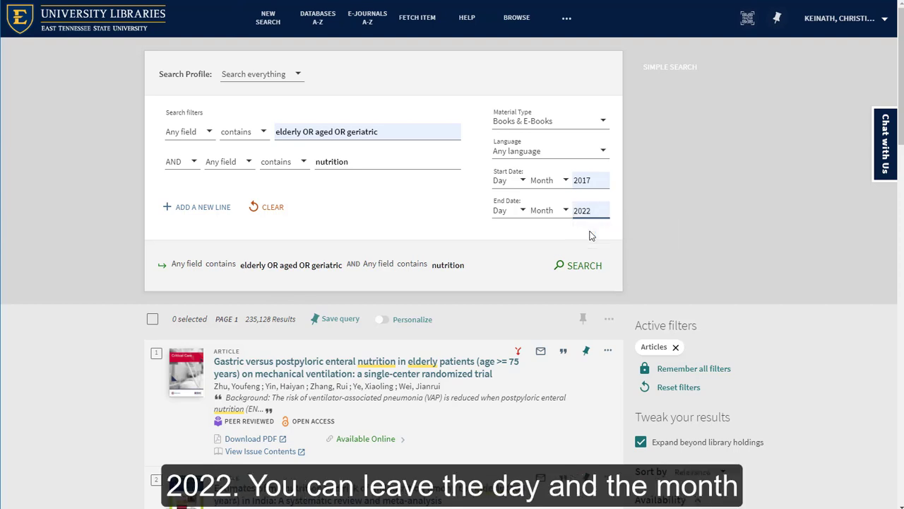
{"action": "left_click", "coordinate": [584, 266]}
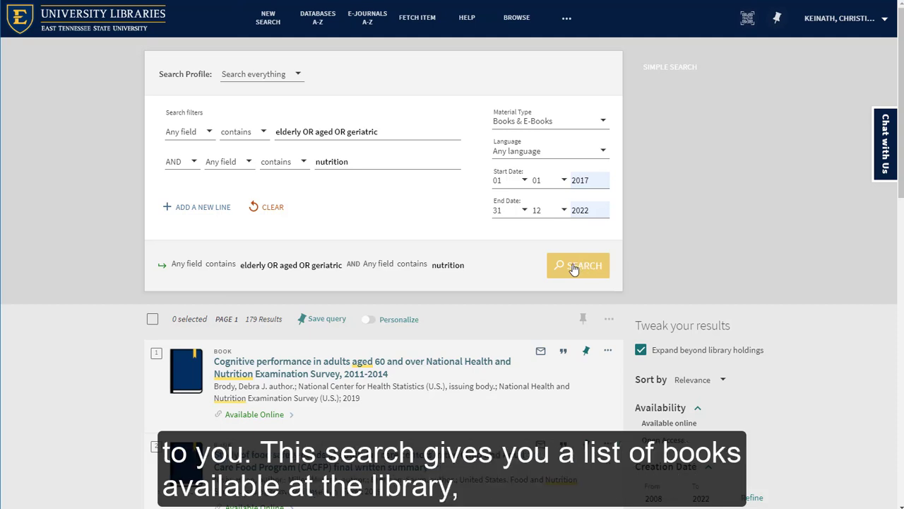
Step: Save the current search query to favorites
{"action": "scroll", "coordinate": [479, 313], "scroll_direction": "down", "scroll_amount": 1}
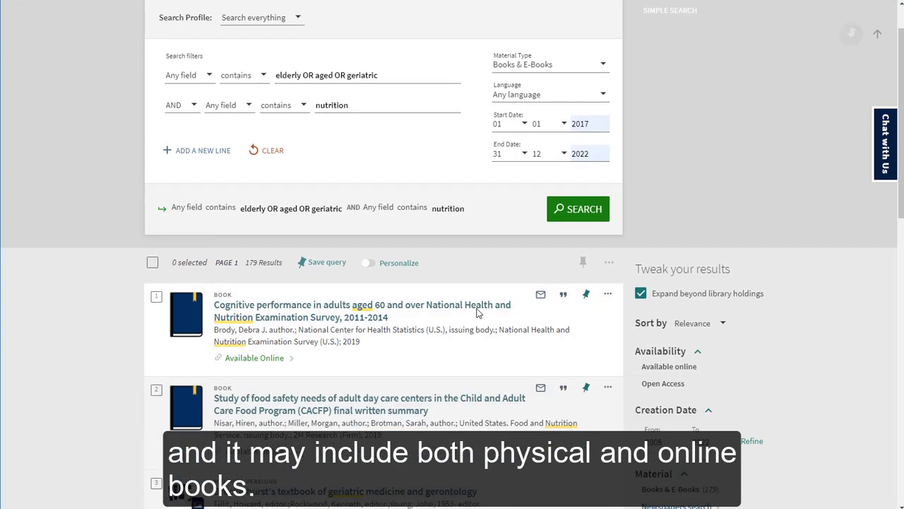
{"action": "scroll", "coordinate": [478, 313], "scroll_direction": "down", "scroll_amount": 2}
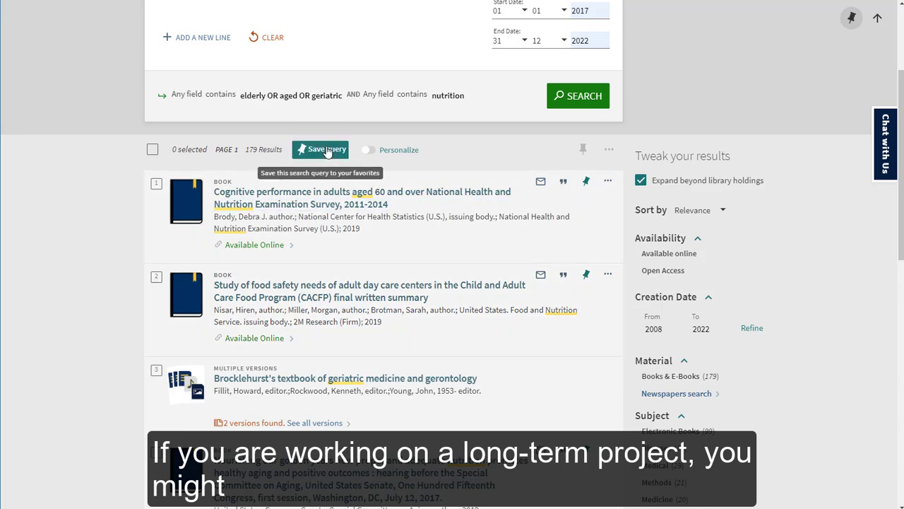
{"action": "left_click", "coordinate": [327, 152]}
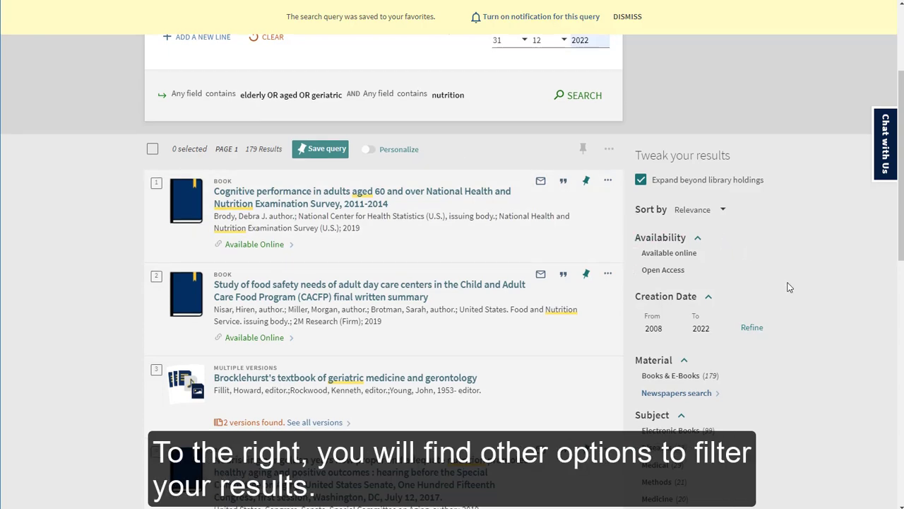
Step: Pin the 'Nourishing our golden years' hearing record (result 4) to favorites
{"action": "scroll", "coordinate": [788, 282], "scroll_direction": "down", "scroll_amount": 3}
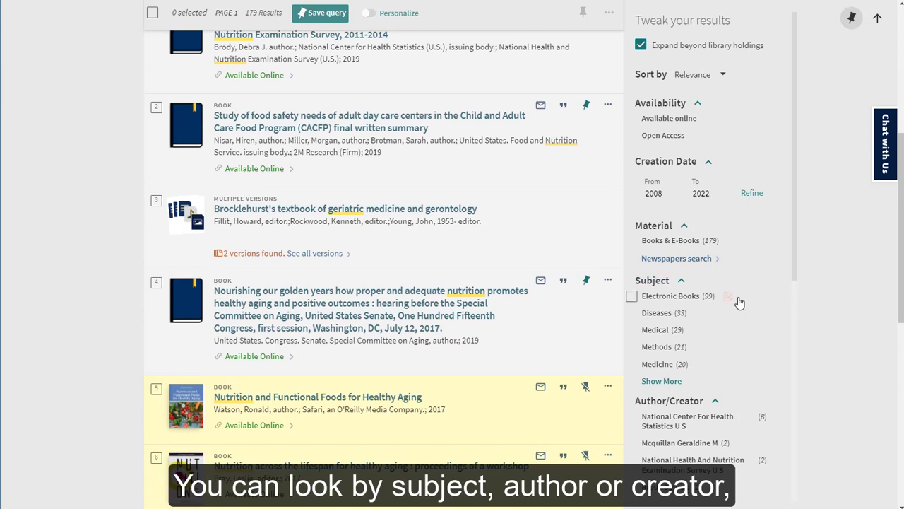
{"action": "scroll", "coordinate": [739, 303], "scroll_direction": "down", "scroll_amount": 5}
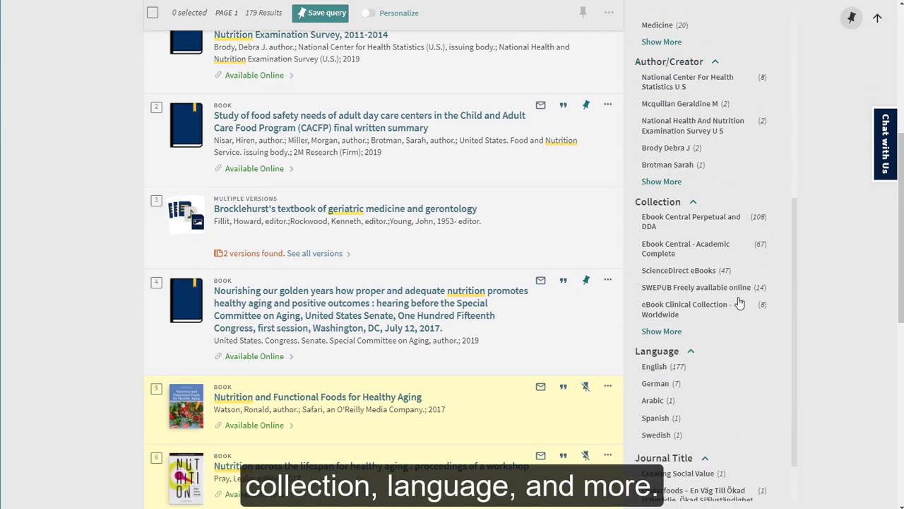
{"action": "left_click", "coordinate": [584, 285]}
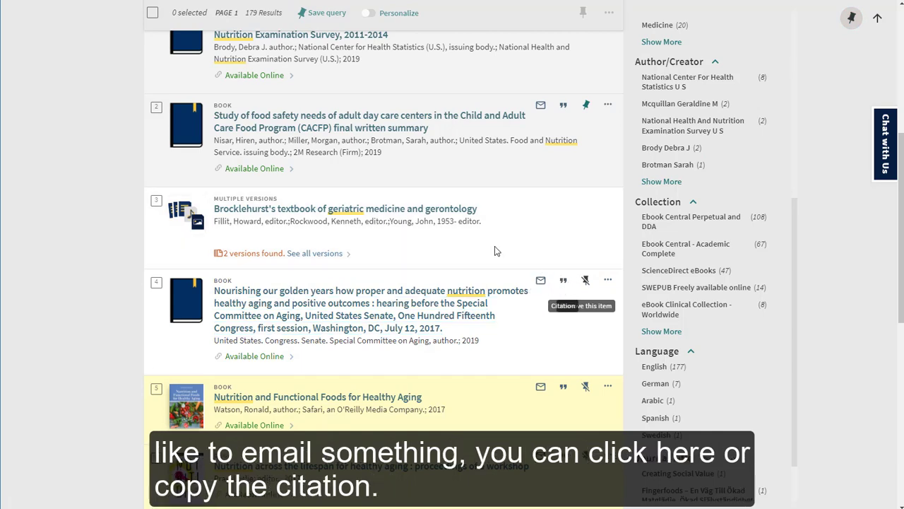
{"action": "scroll", "coordinate": [374, 218], "scroll_direction": "up", "scroll_amount": 1}
{"action": "scroll", "coordinate": [374, 218], "scroll_direction": "up", "scroll_amount": 1}
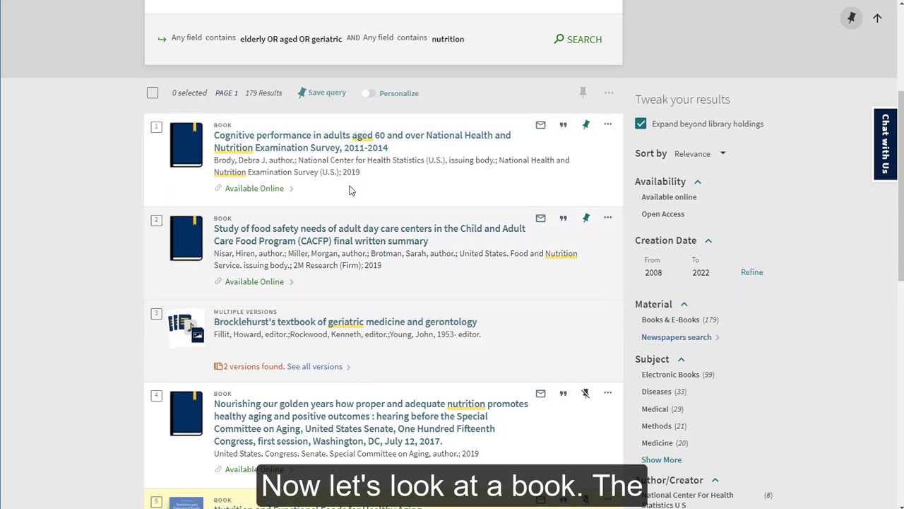
Step: Open the 2019 book 'Cognitive performance in adults aged 60 and over' and view its Details
{"action": "left_click", "coordinate": [312, 145]}
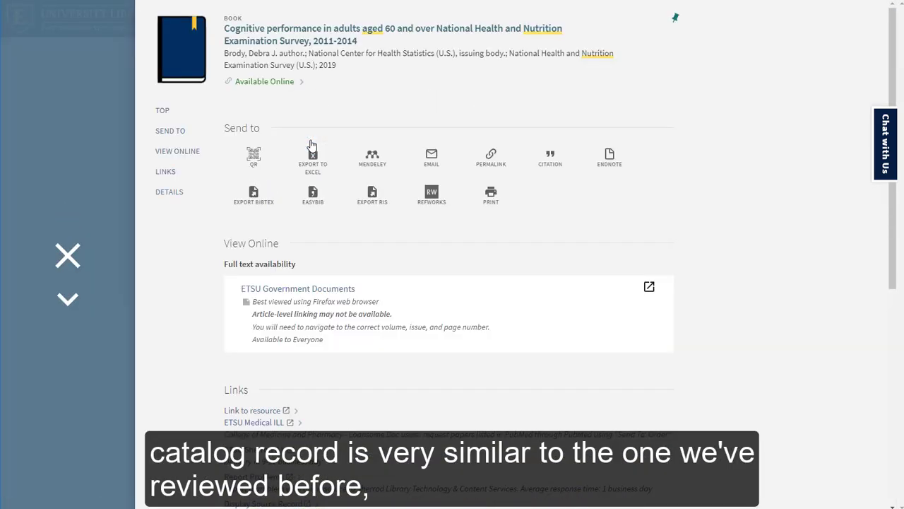
{"action": "scroll", "coordinate": [304, 212], "scroll_direction": "down", "scroll_amount": 5}
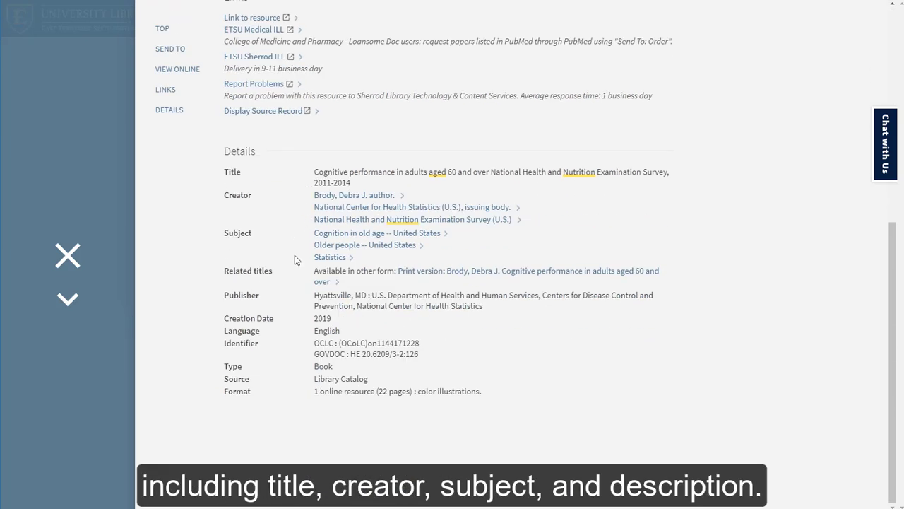
Step: Close the record and run a new basic search for 'aging AND exercise' (360,382 results)
{"action": "left_click", "coordinate": [68, 255]}
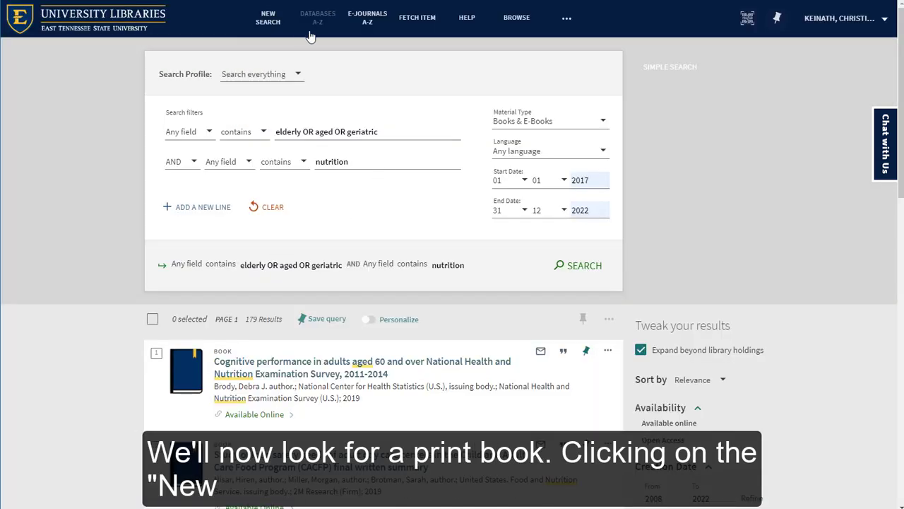
{"action": "left_click", "coordinate": [272, 12]}
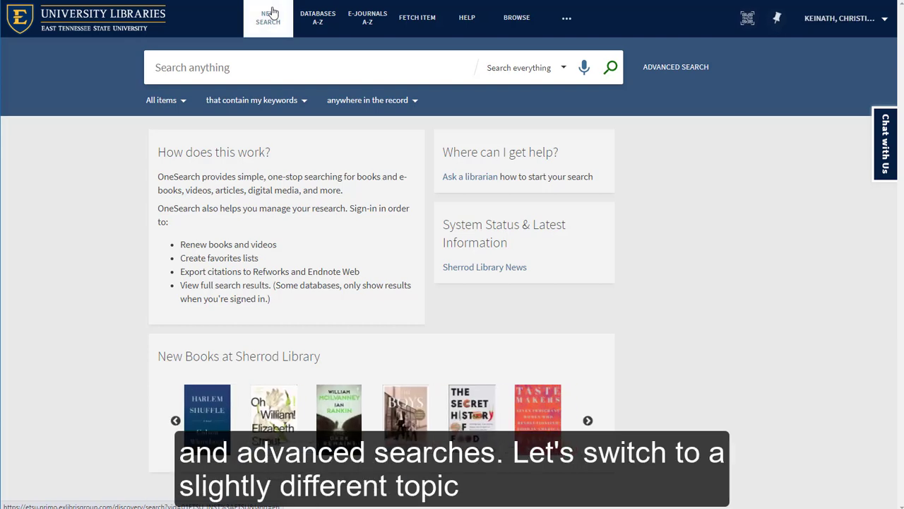
{"action": "left_click", "coordinate": [287, 62]}
{"action": "type", "text": "ag"}
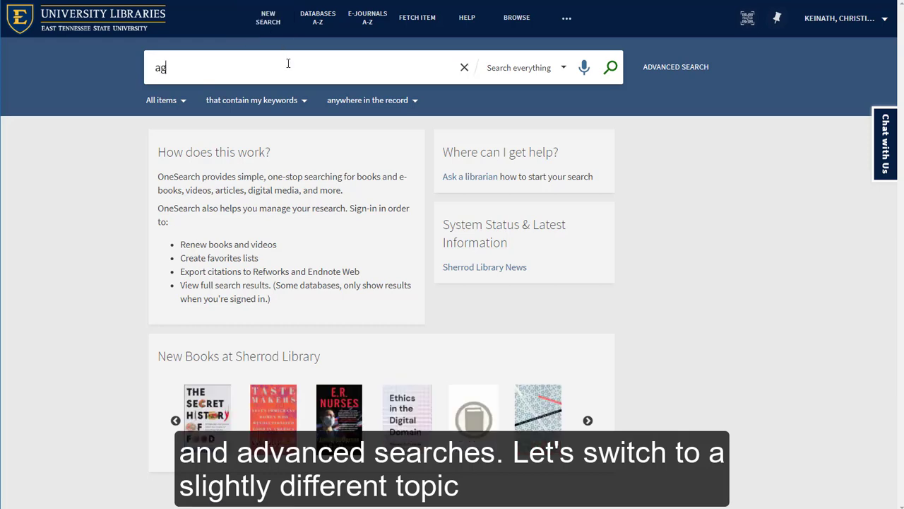
{"action": "type", "text": "ing AND"}
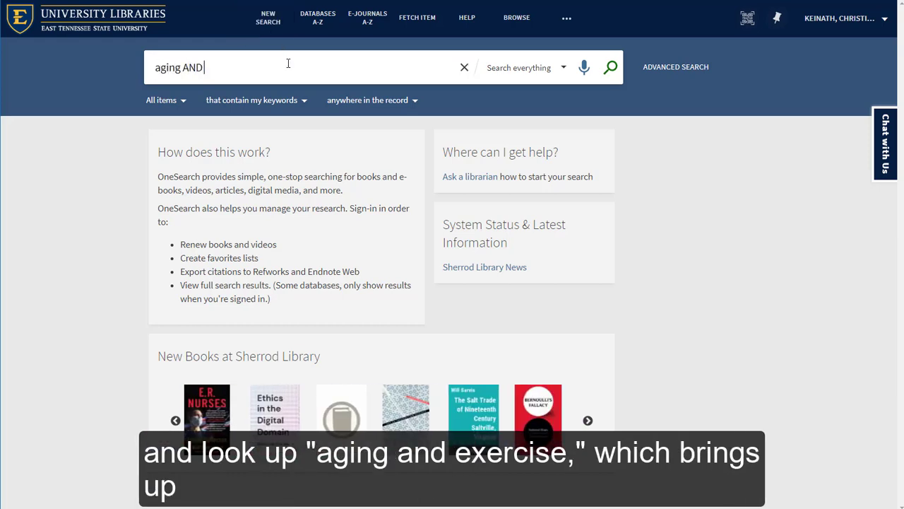
{"action": "type", "text": " exercise"}
{"action": "key", "text": "Return"}
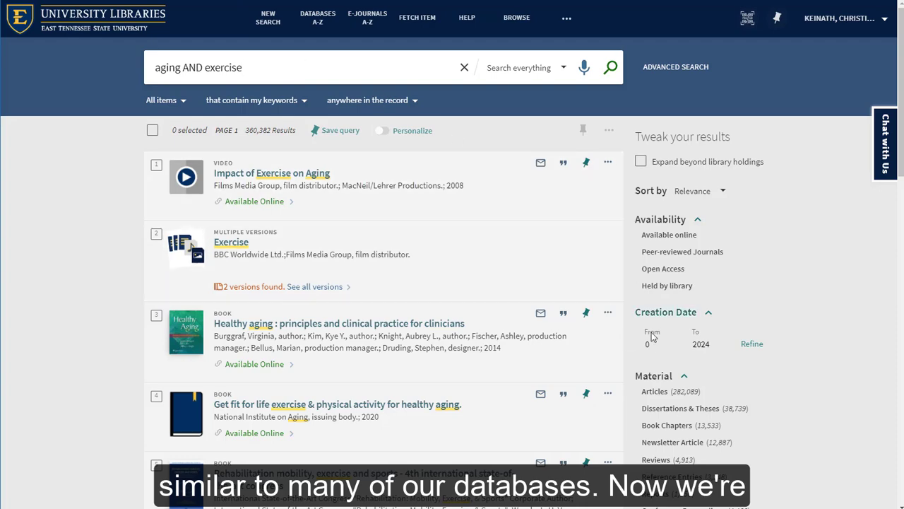
Step: Filter results to Books & E-Books (981) and open 'Physical activity and the aging brain'
{"action": "scroll", "coordinate": [728, 419], "scroll_direction": "down", "scroll_amount": 2}
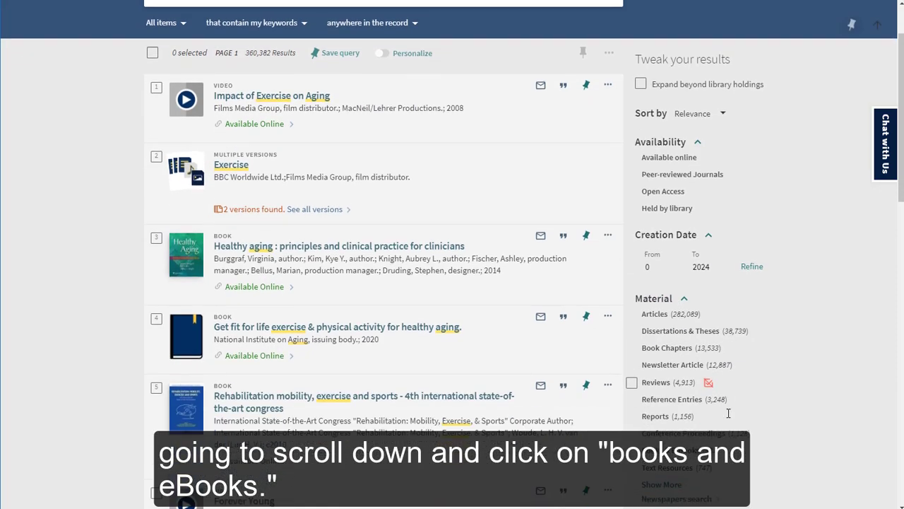
{"action": "left_click", "coordinate": [632, 415]}
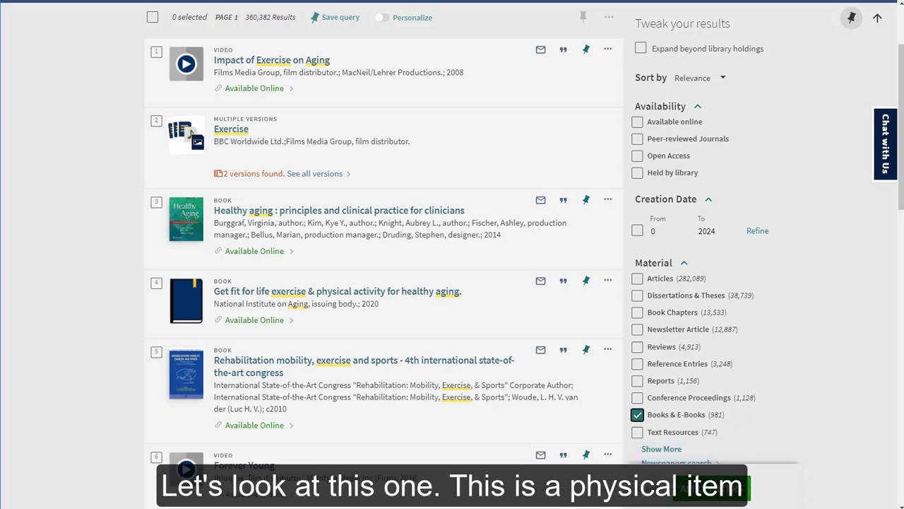
{"action": "left_click", "coordinate": [705, 486]}
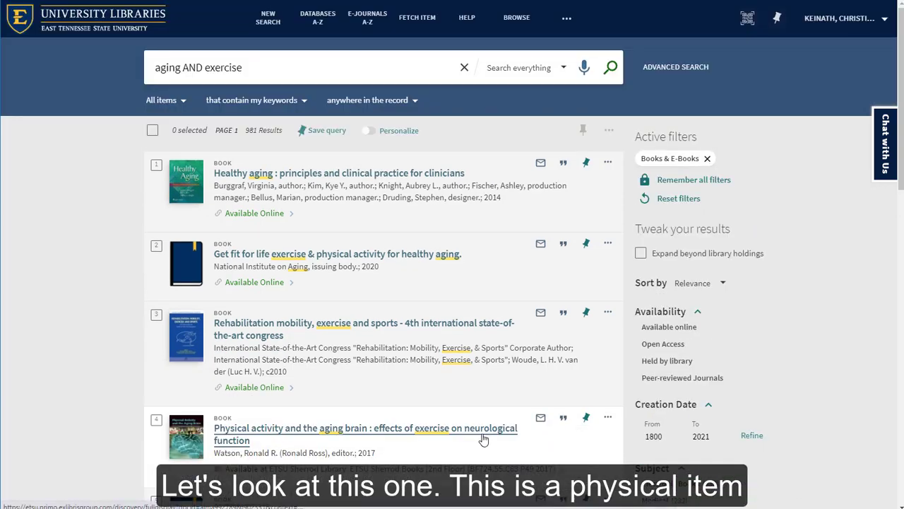
{"action": "left_click", "coordinate": [483, 439]}
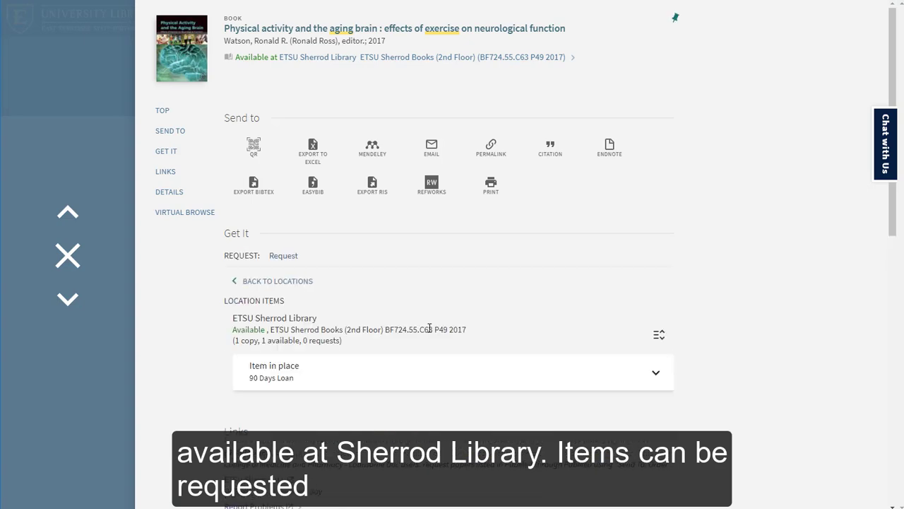